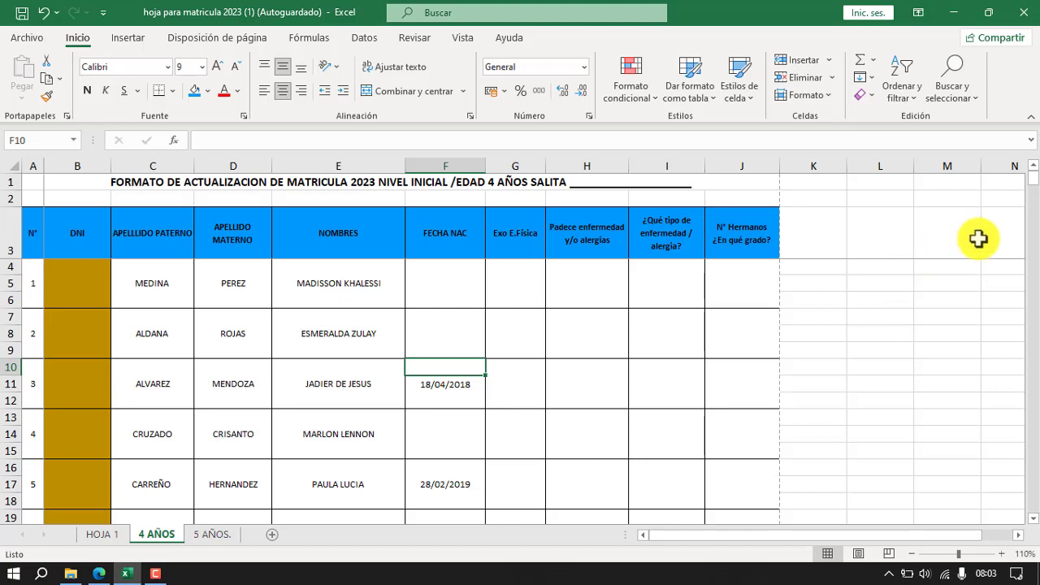
Step: Select title row 1, look further down the sheet, then return to the top and select header row 3
left_click(12, 174)
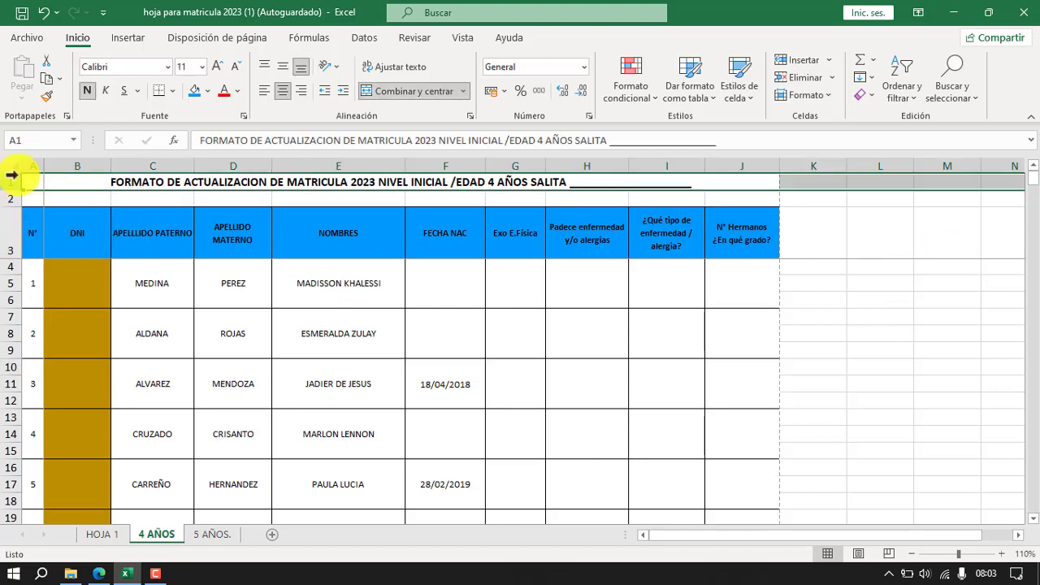
scroll(559, 389, "down", 5)
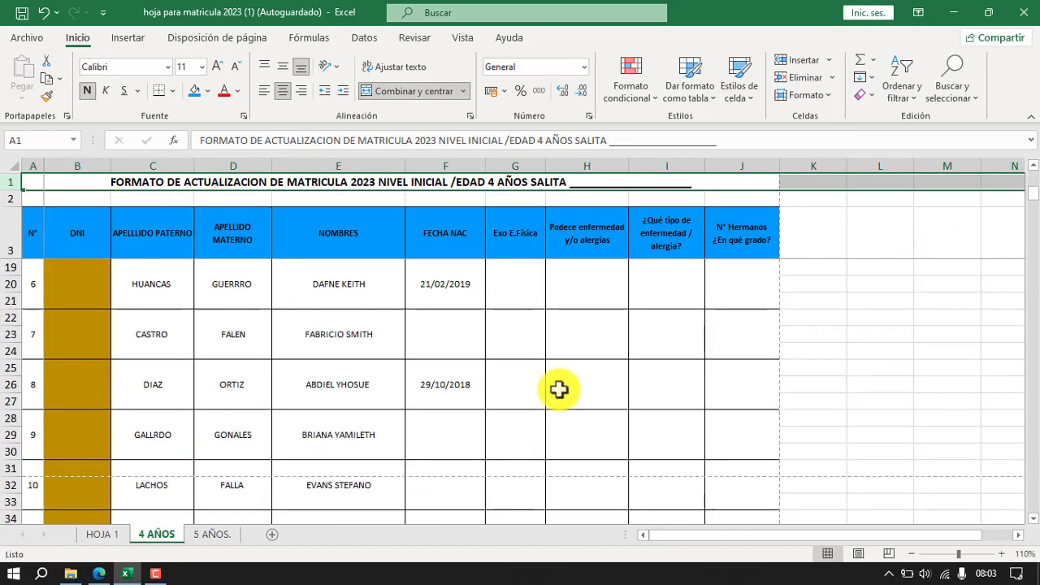
left_click_drag(1033, 193, 1030, 309)
scroll(420, 388, "down", 7)
key("ctrl+Home")
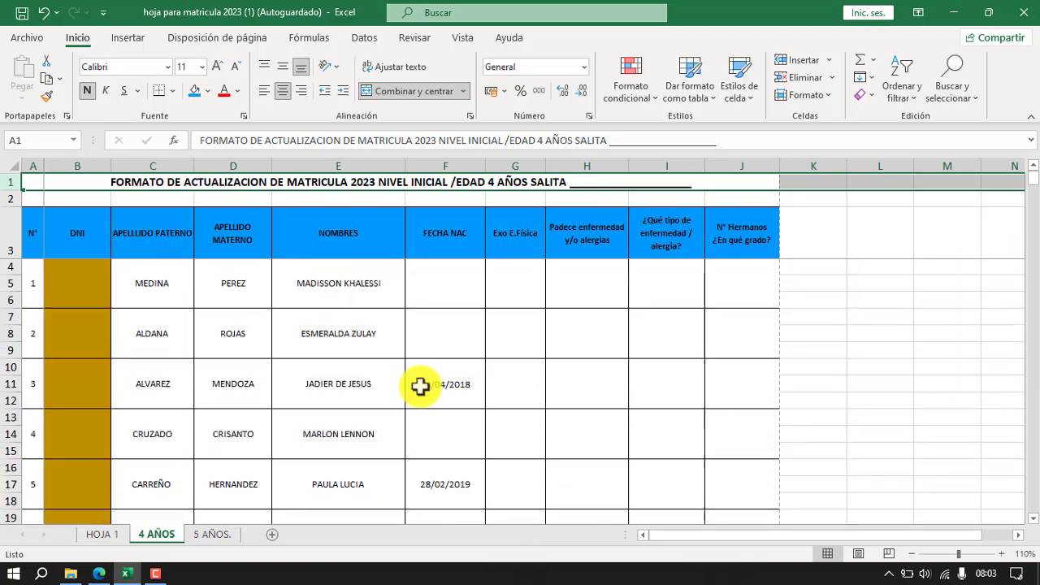
left_click(10, 229)
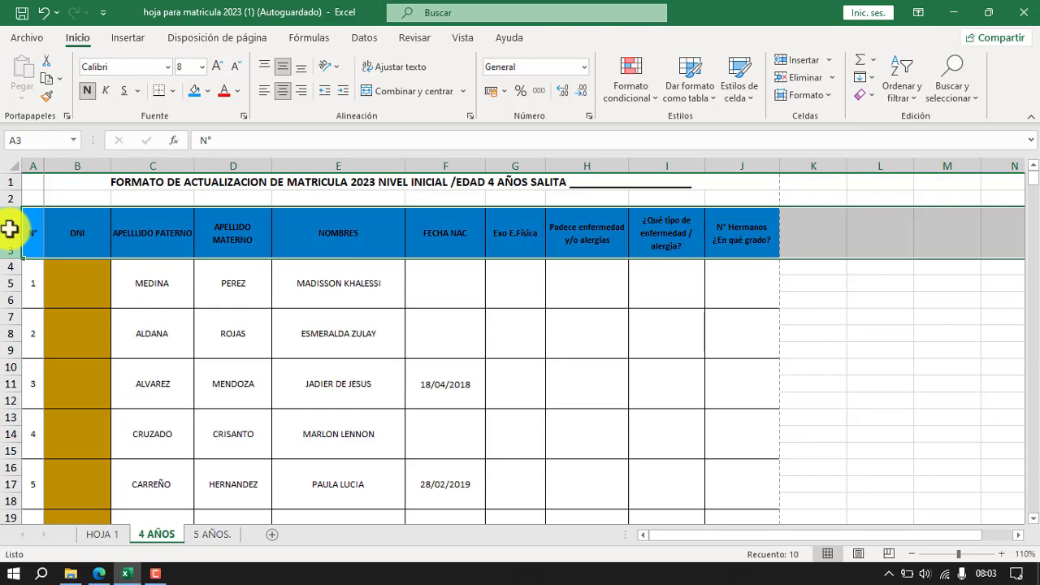
Step: Scroll down through the 4 AÑOS enrollment list and back up, then reselect header row 3
left_click(338, 334)
scroll(505, 262, "down", 3)
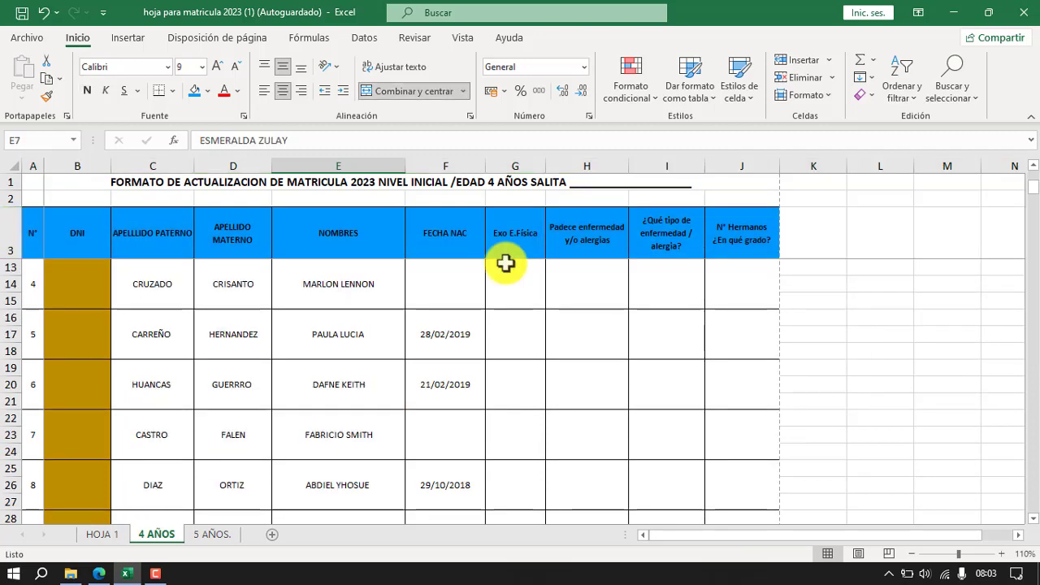
scroll(505, 276, "down", 4)
scroll(506, 288, "down", 8)
scroll(506, 288, "down", 6)
scroll(506, 288, "down", 8)
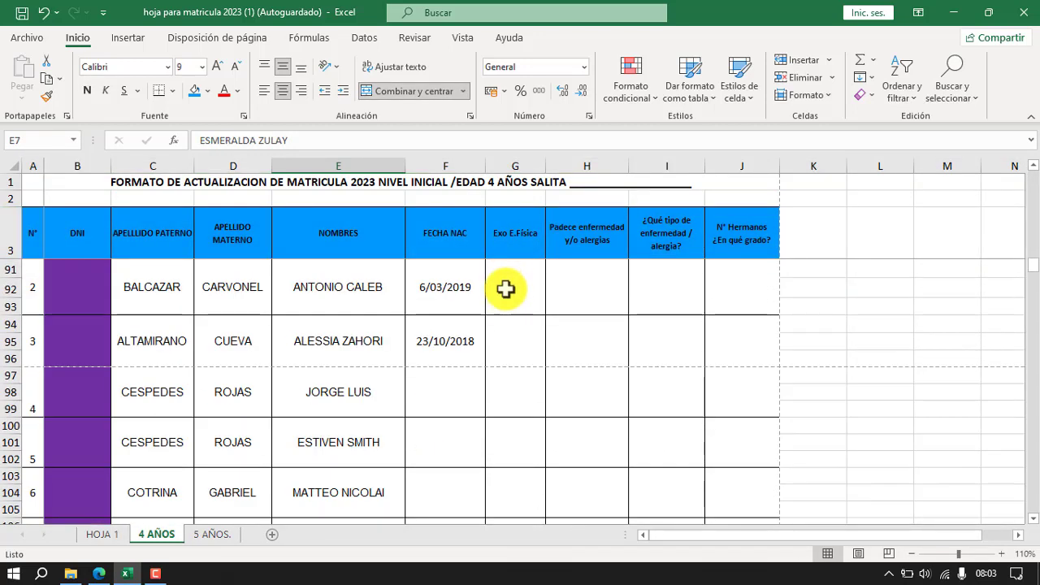
scroll(506, 288, "down", 7)
scroll(506, 289, "down", 4)
scroll(506, 289, "up", 2)
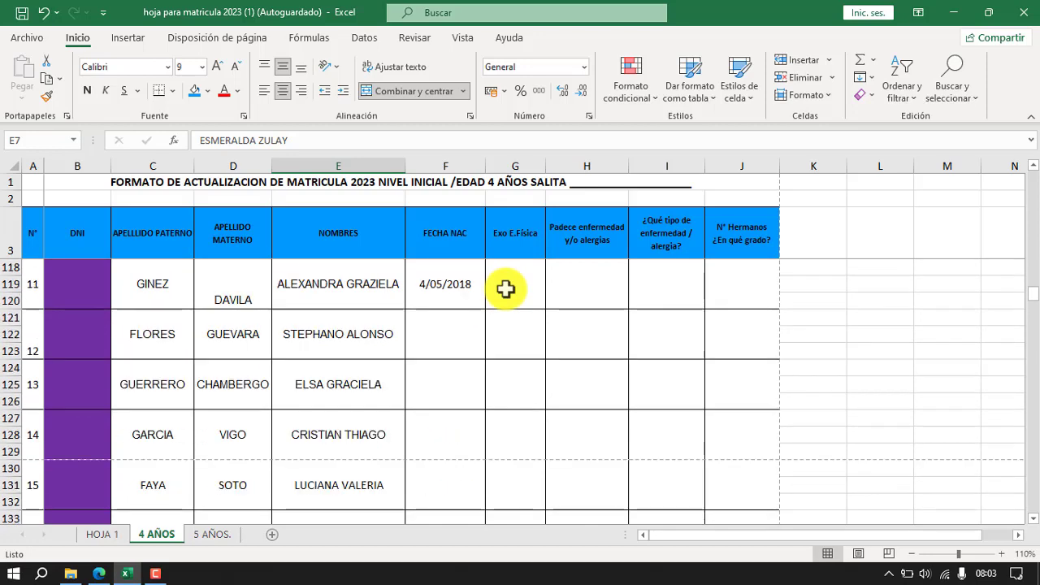
scroll(505, 288, "up", 11)
scroll(506, 289, "up", 9)
scroll(506, 288, "up", 15)
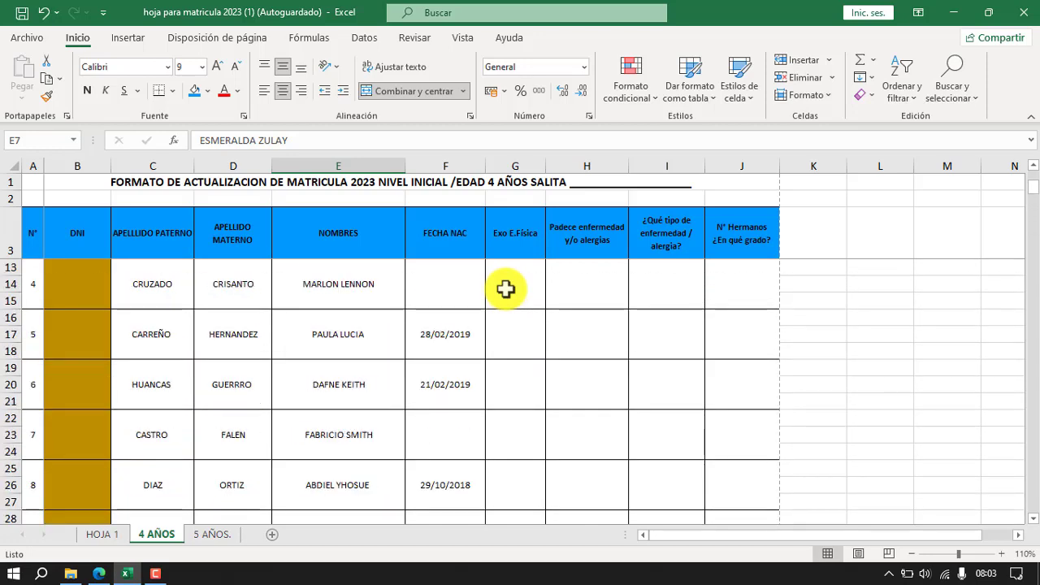
scroll(506, 289, "up", 3)
left_click(10, 231)
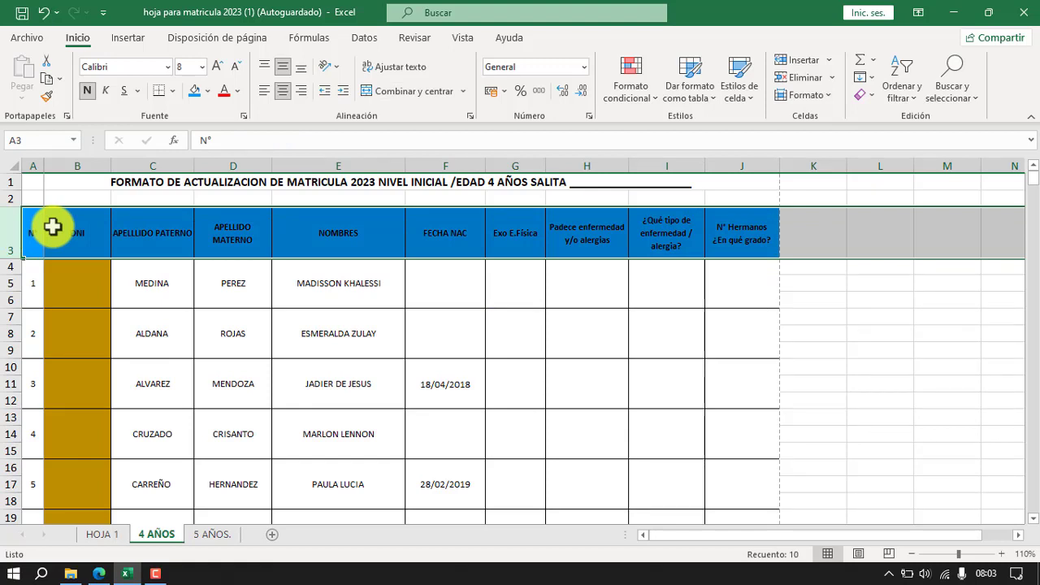
Step: Open the print preview and page through it to page 9 to check the current layout
left_click(18, 39)
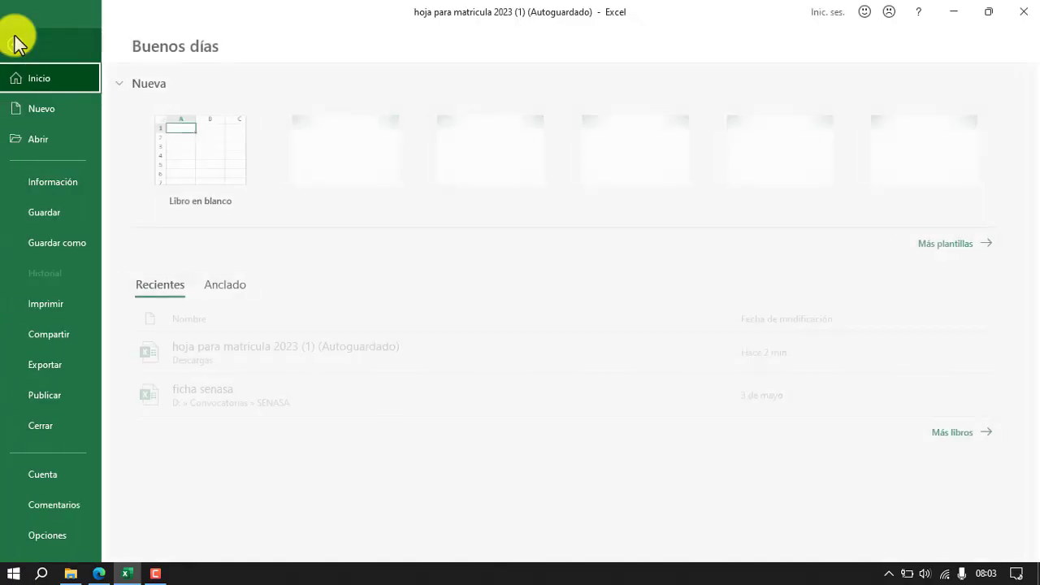
left_click(52, 303)
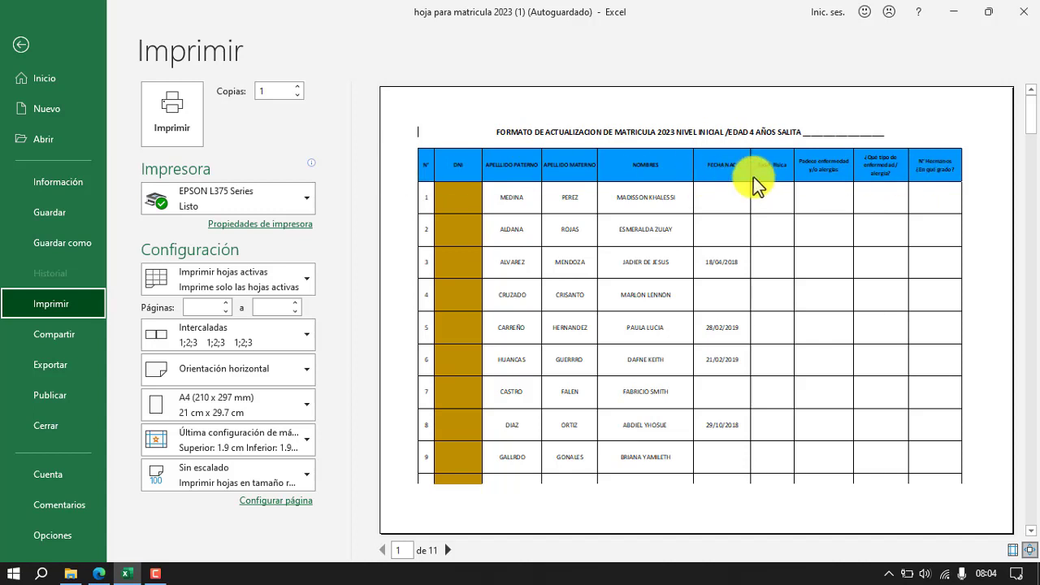
left_click(447, 550)
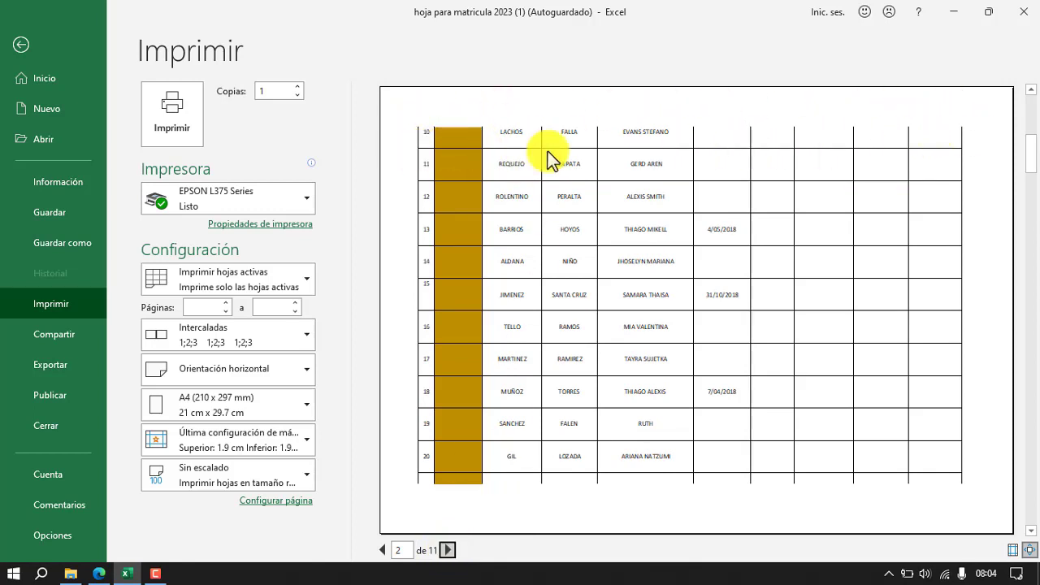
left_click(448, 551)
left_click(447, 550)
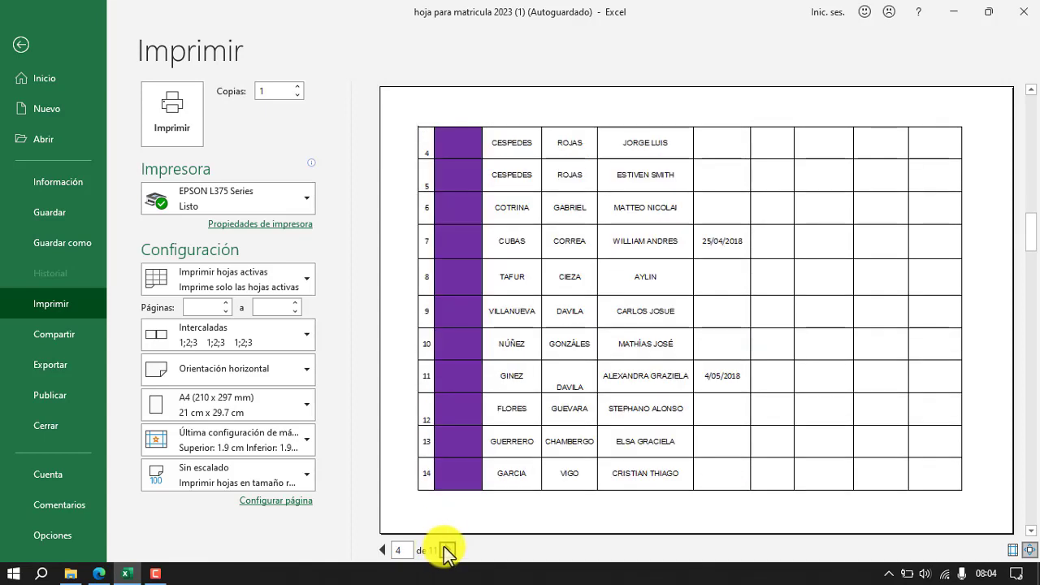
left_click(448, 550)
left_click(448, 550)
left_click(448, 551)
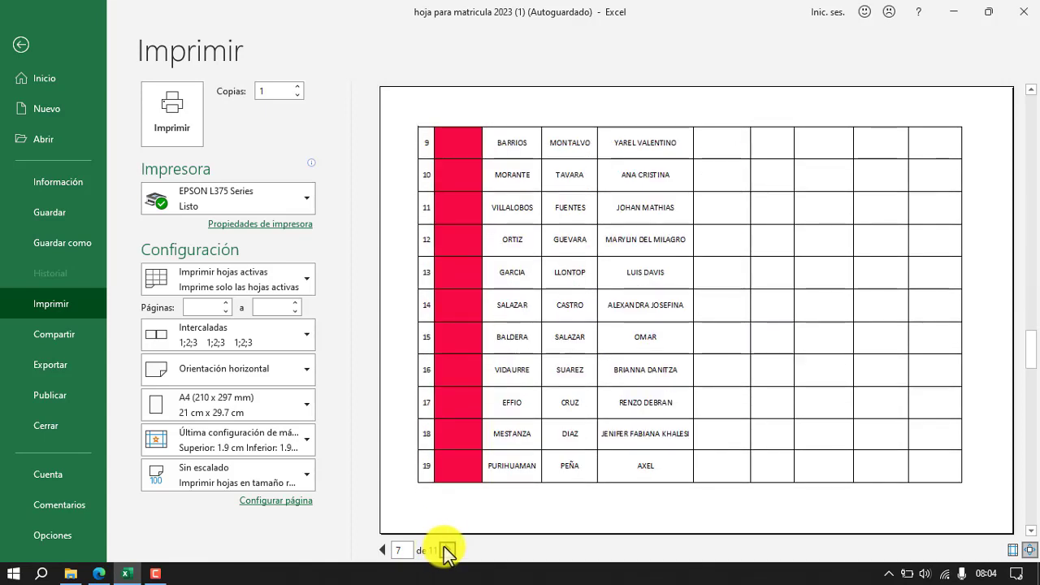
left_click(448, 550)
left_click(448, 550)
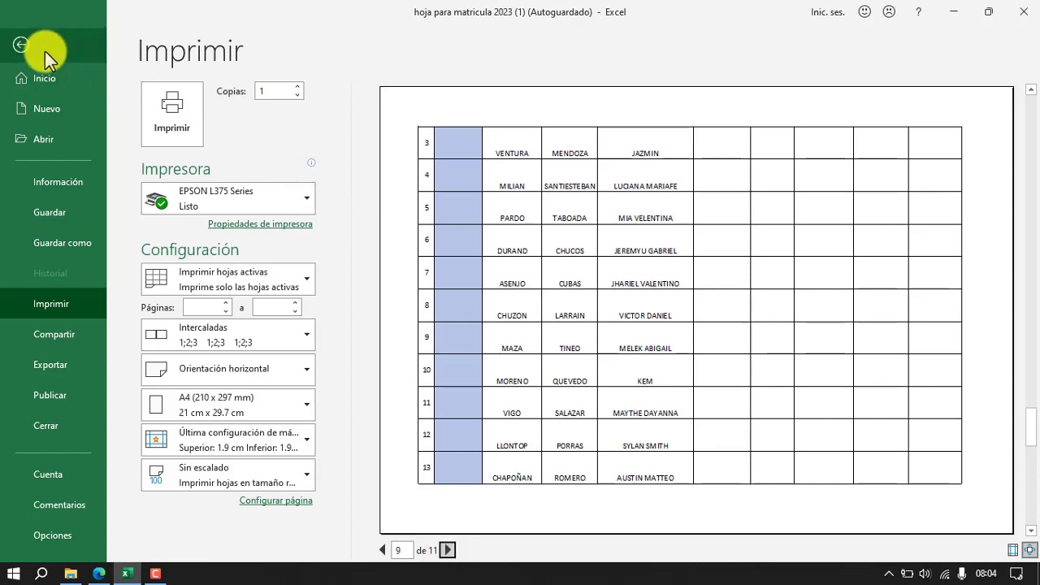
Step: Return to the sheet, deselect the header row and show the Disposición de página commands
left_click(22, 46)
left_click(657, 331)
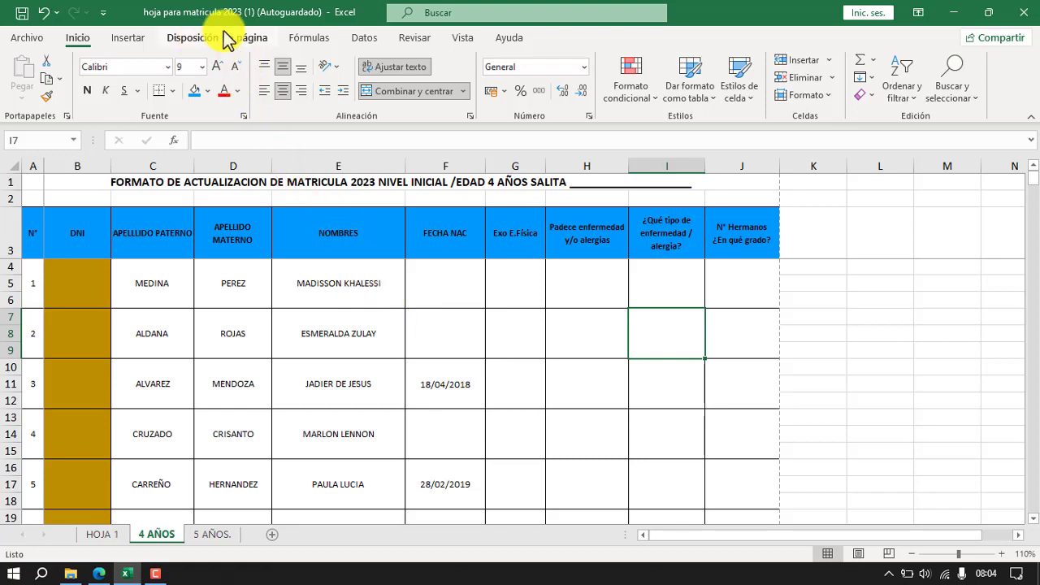
left_click(184, 39)
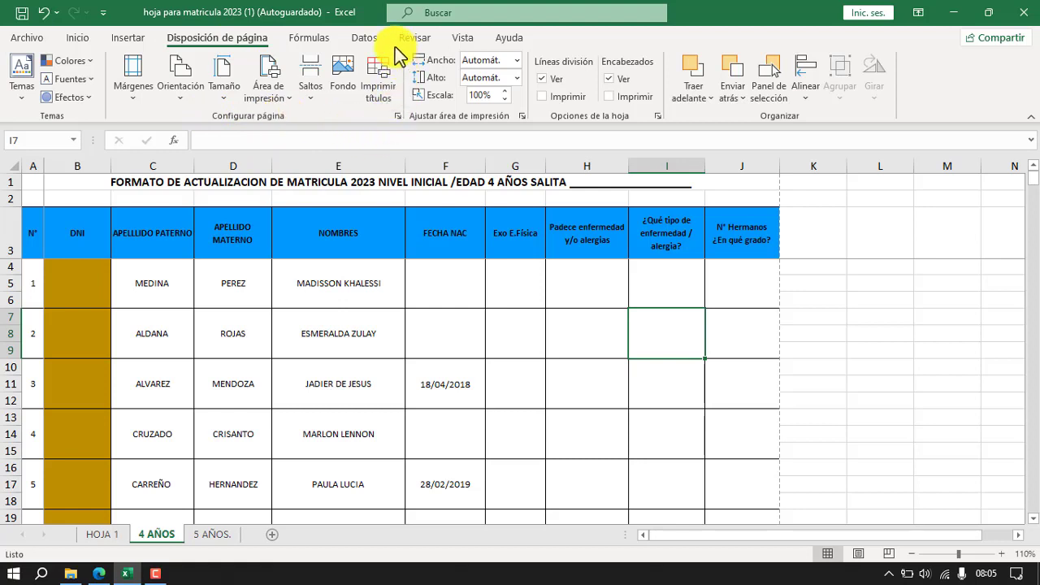
Step: Open Imprimir títulos so Configurar página appears on its Hoja section
left_click(379, 88)
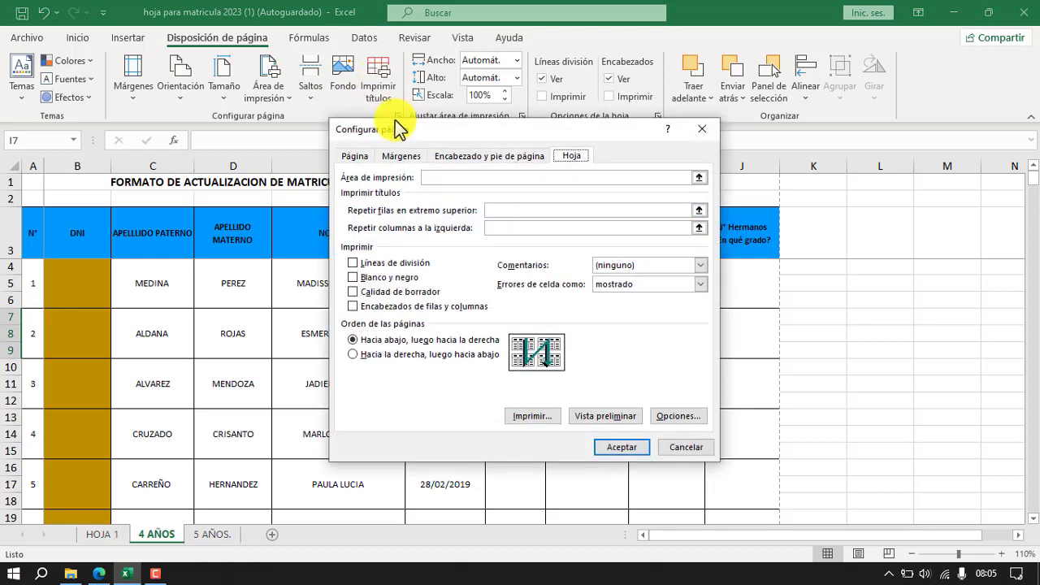
left_click_drag(405, 130, 378, 143)
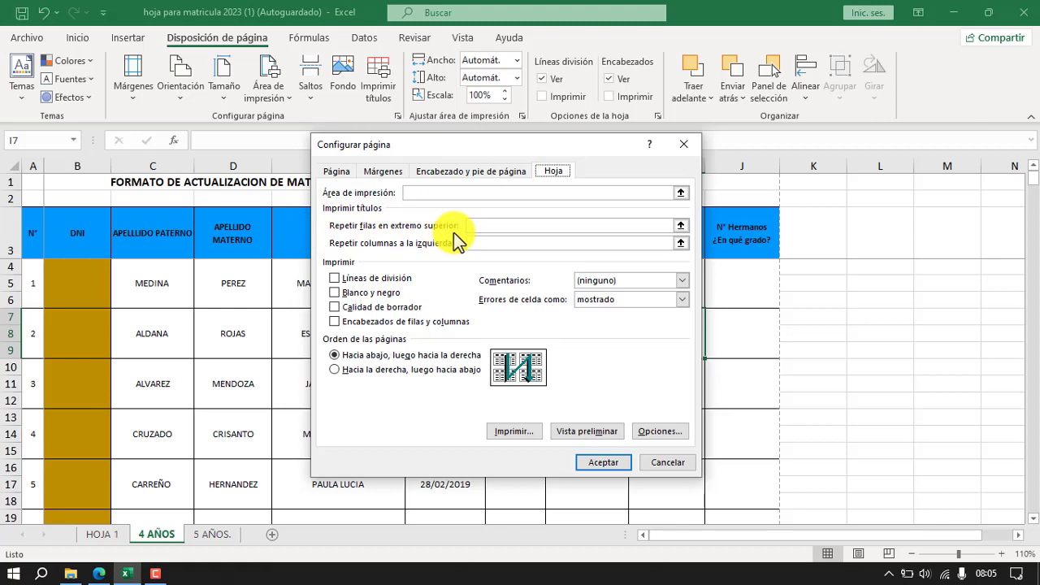
Step: Select rows 1 to 3 on the sheet so Repetir filas en extremo superior reads $1:$3
left_click(681, 227)
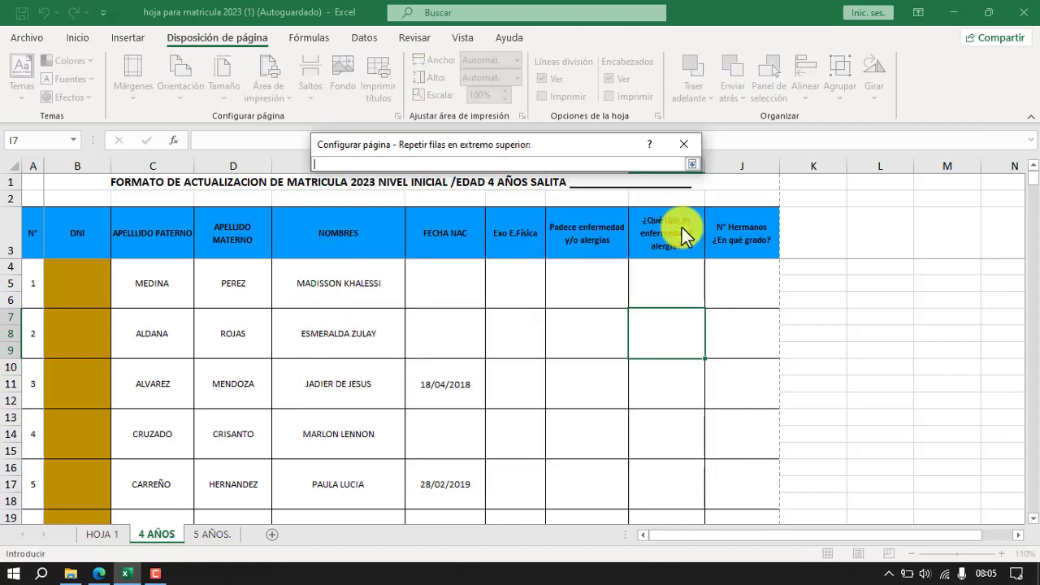
left_click_drag(561, 144, 572, 145)
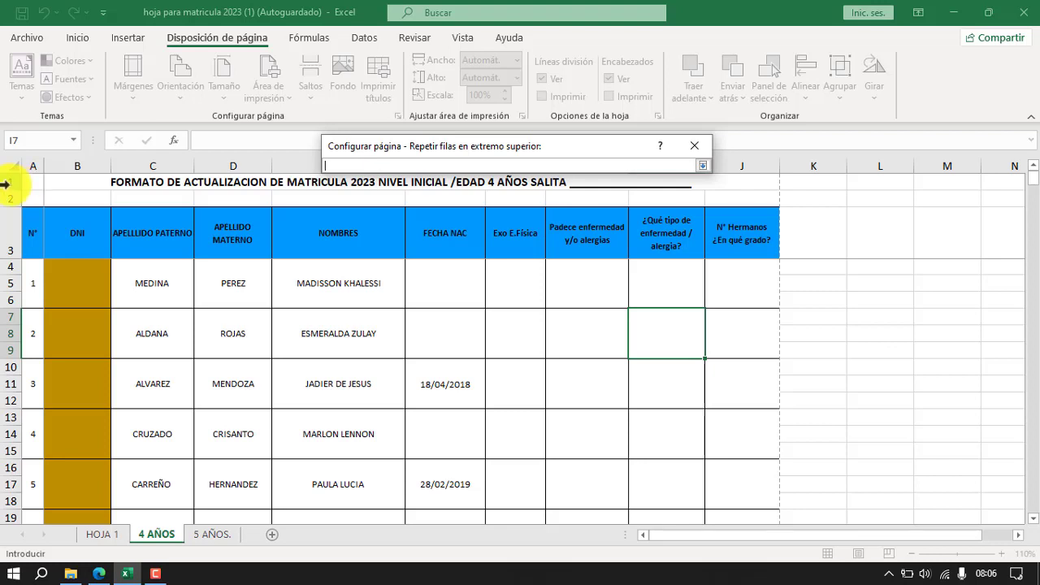
left_click(13, 232)
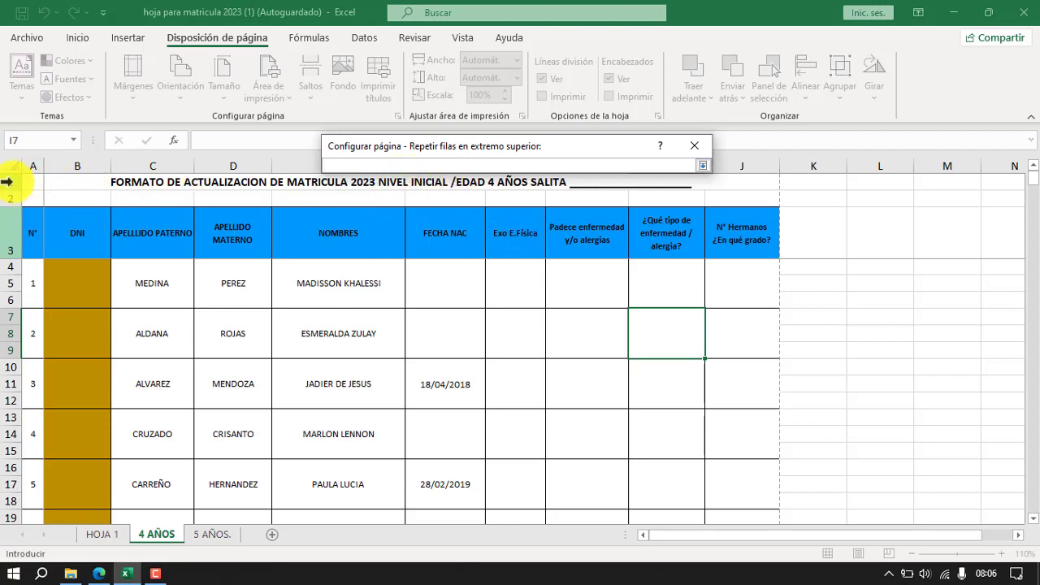
left_click_drag(8, 182, 13, 245)
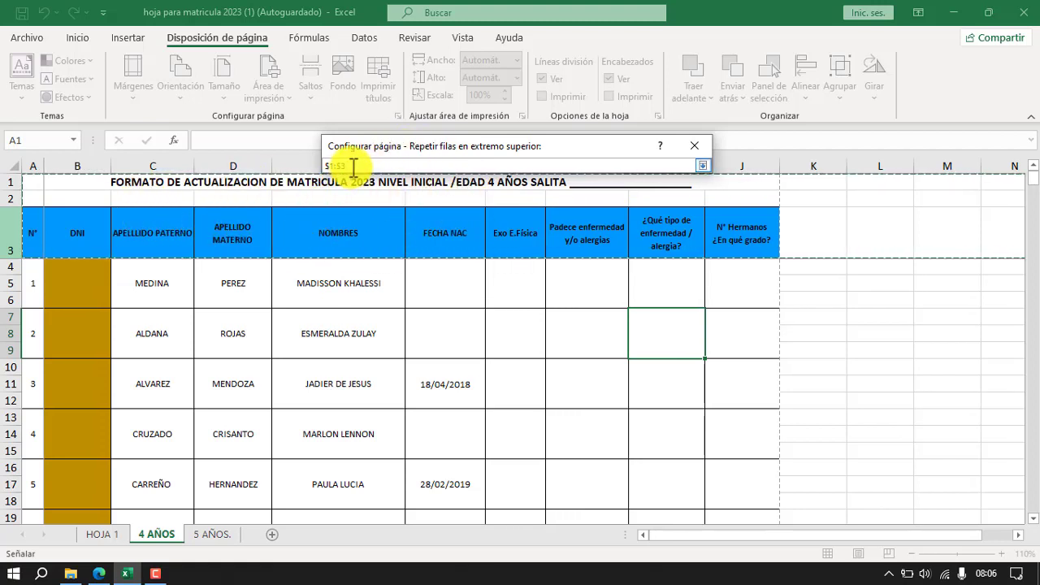
left_click_drag(403, 148, 417, 136)
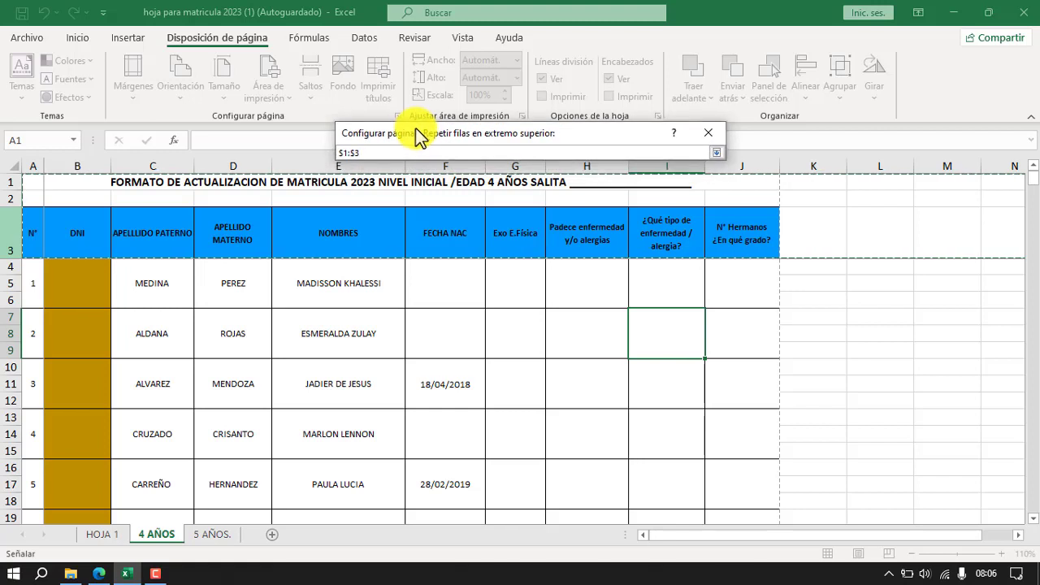
double_click(345, 152)
left_click(366, 153)
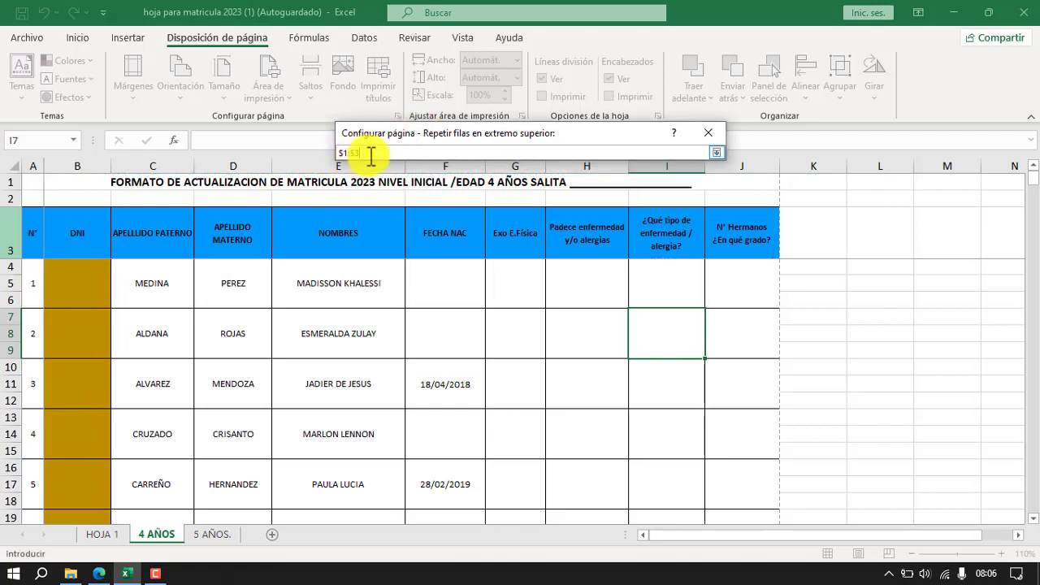
Step: Expand Configurar página, check the $1:$3 repeat rows entry, and accept it with Aceptar
left_click(716, 158)
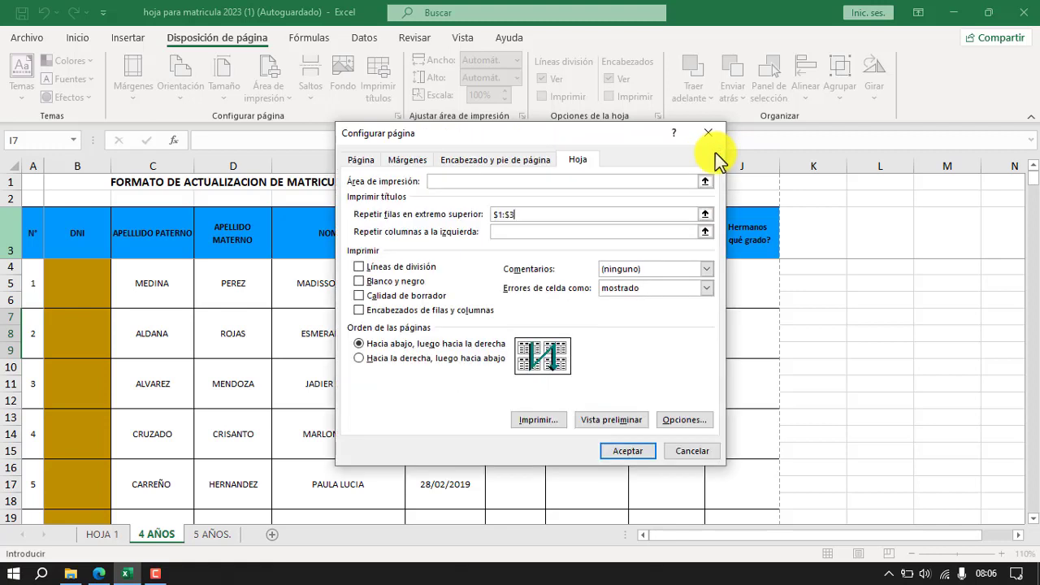
left_click(563, 214)
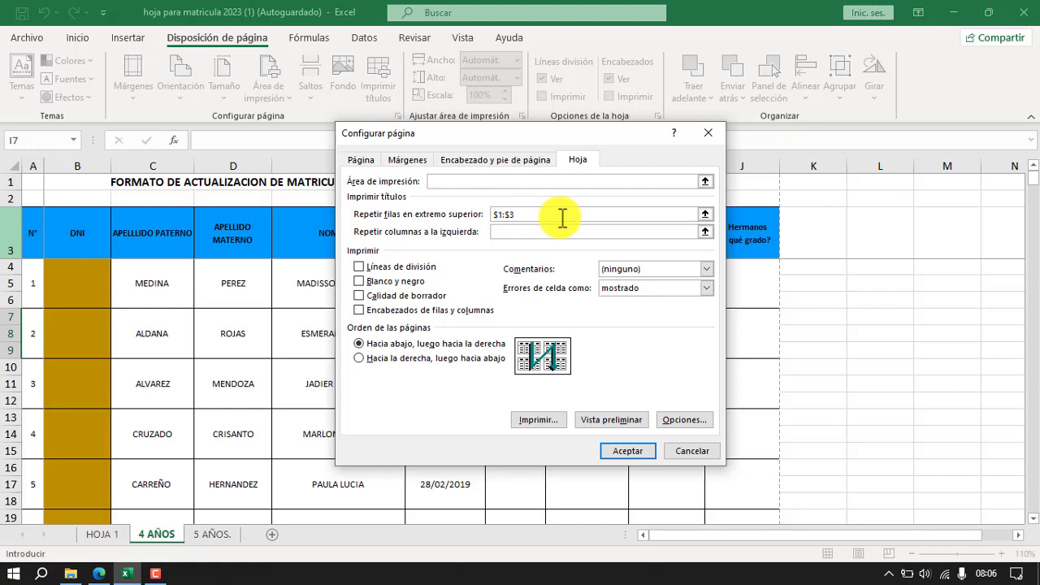
left_click(630, 452)
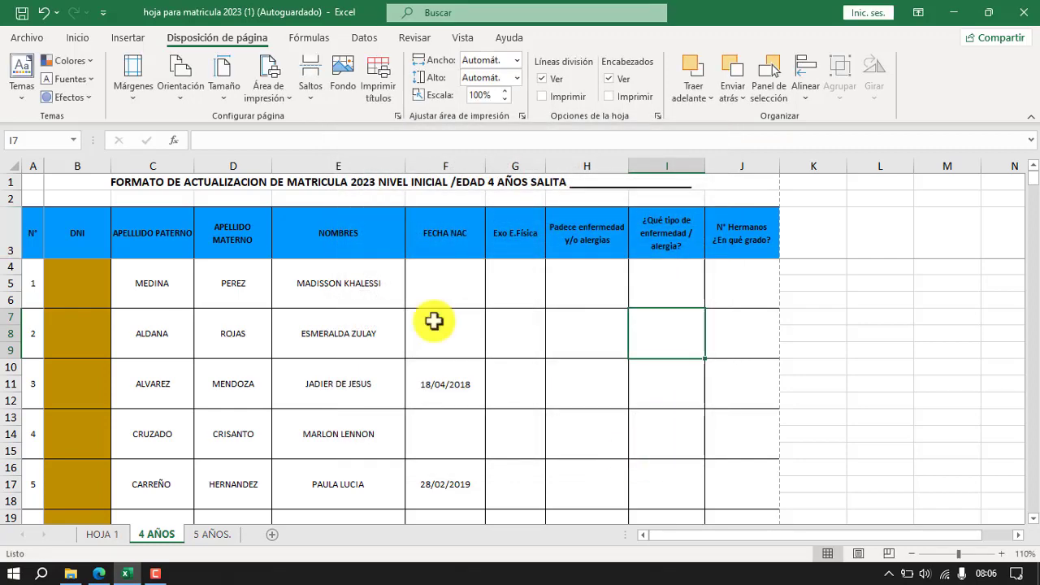
Step: Open the print preview and page forward to page 12, checking each page's repeated title rows
left_click(23, 38)
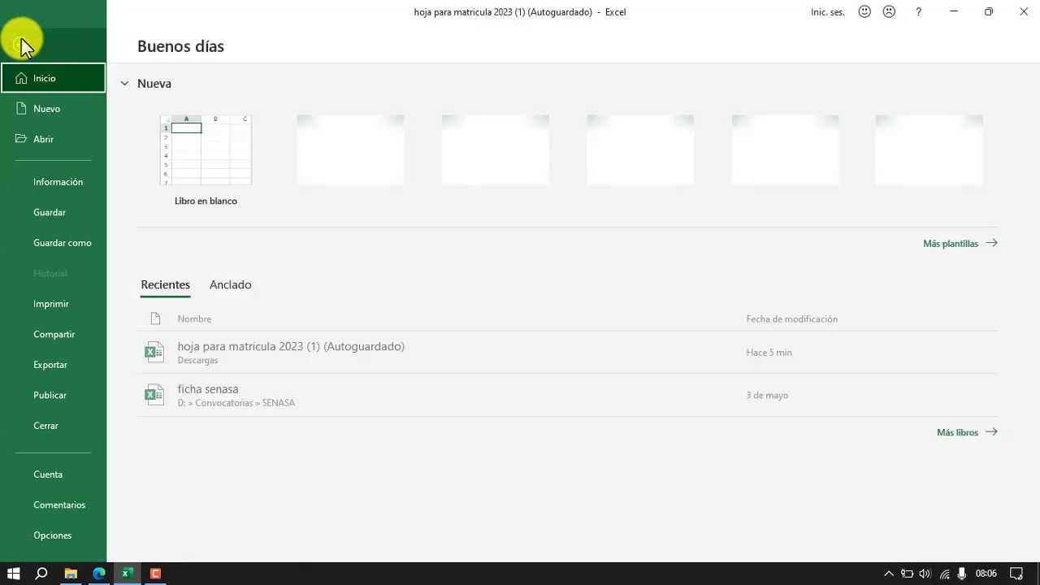
left_click(53, 300)
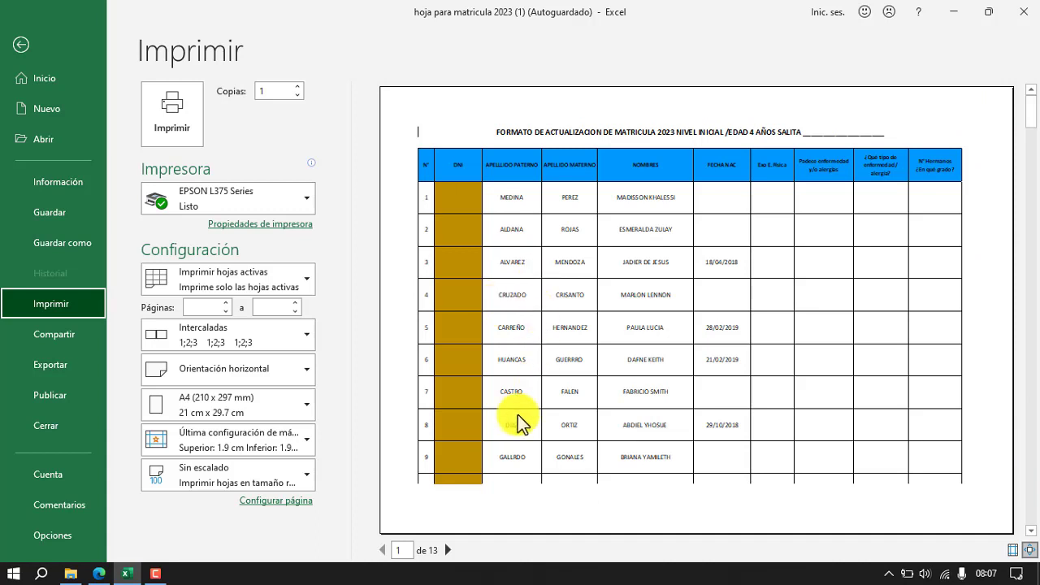
left_click(448, 550)
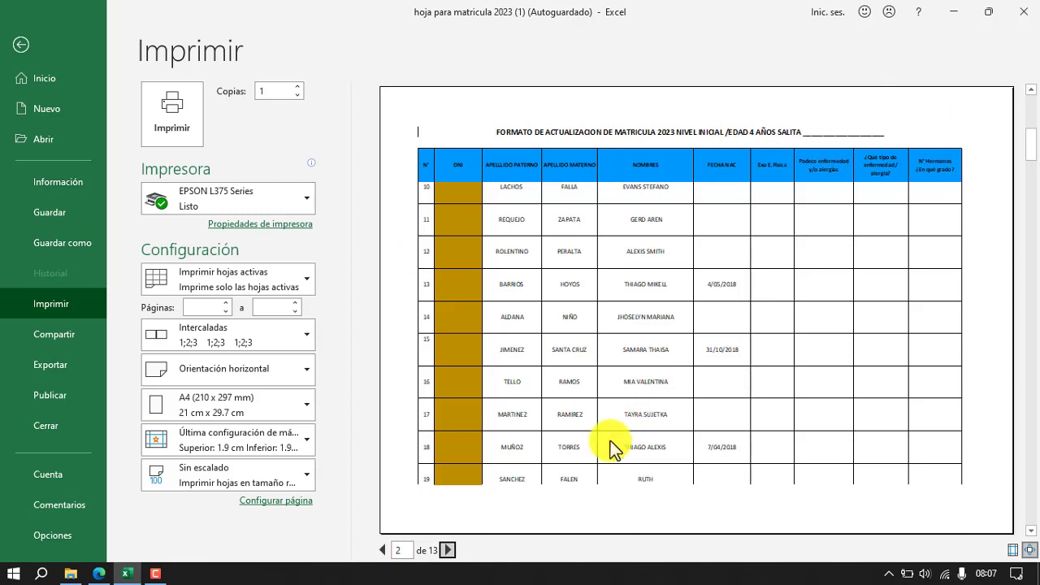
left_click(448, 551)
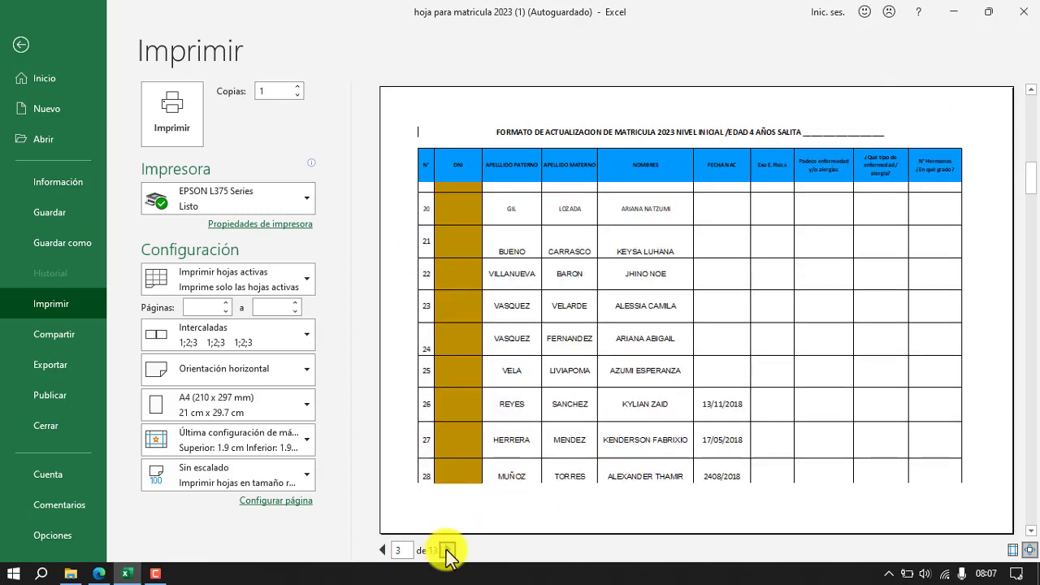
double_click(447, 551)
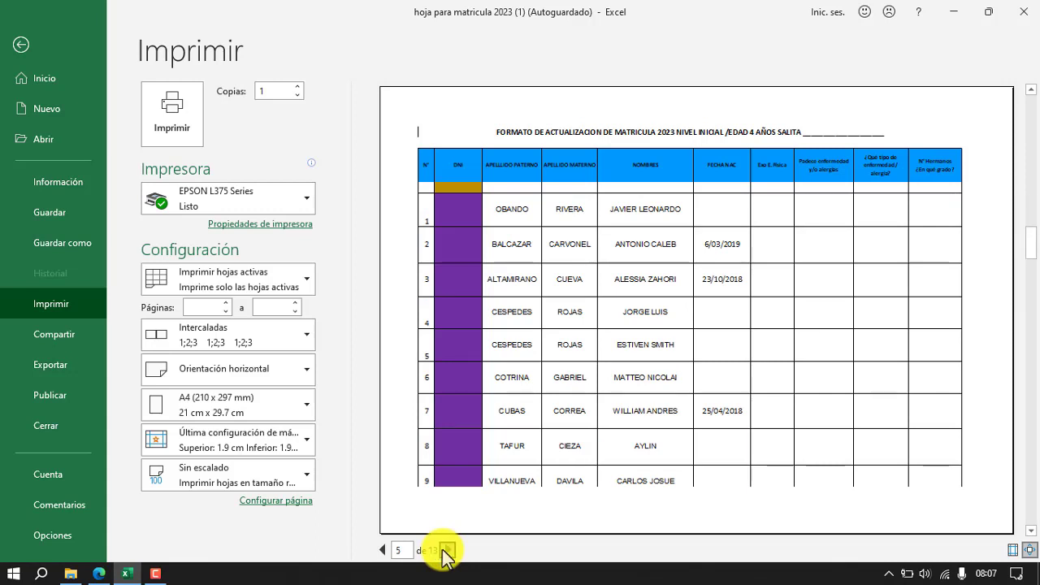
left_click(447, 551)
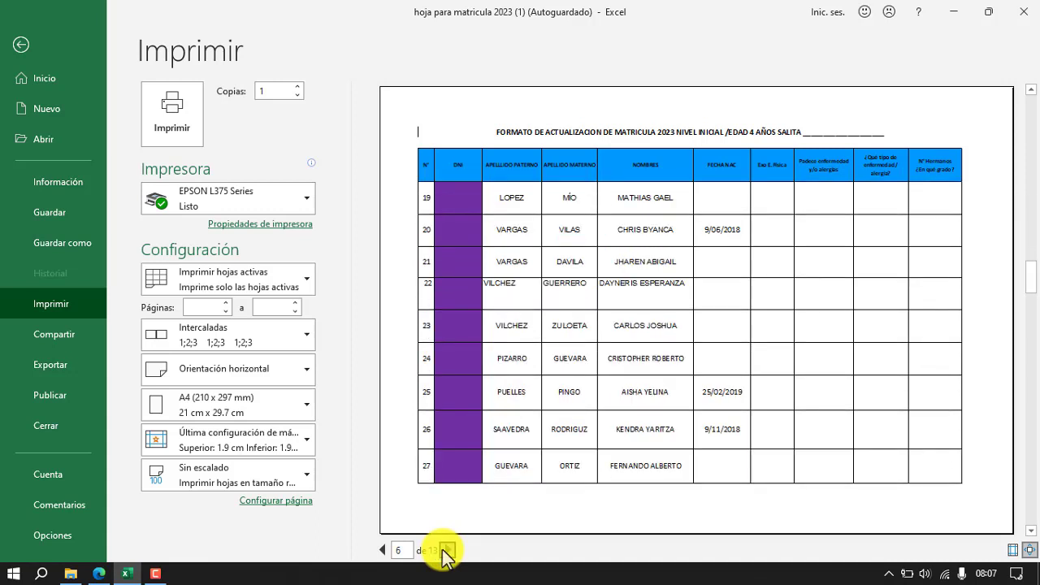
left_click(448, 551)
double_click(448, 551)
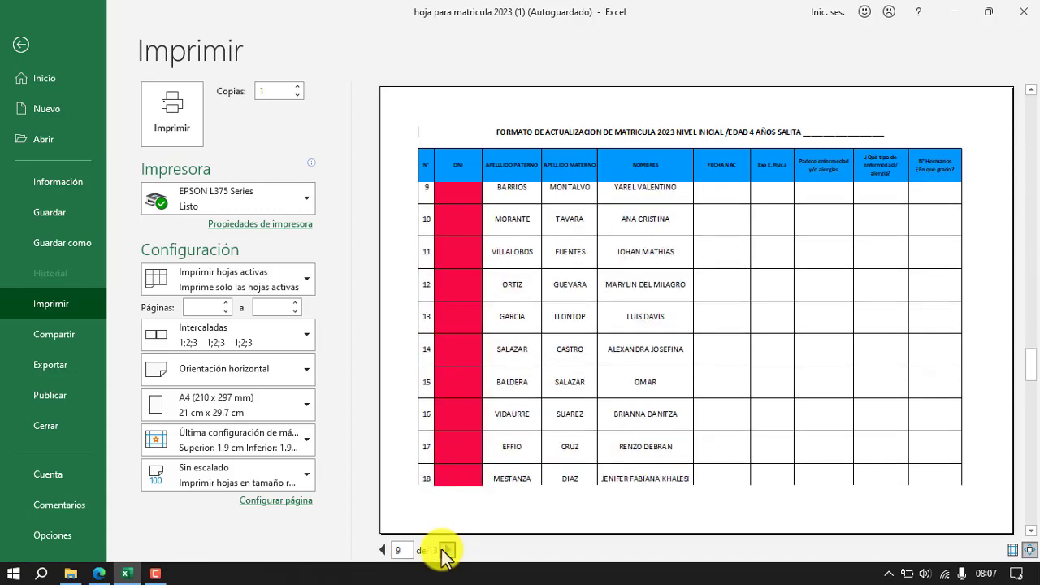
left_click(448, 552)
left_click(447, 551)
left_click(448, 551)
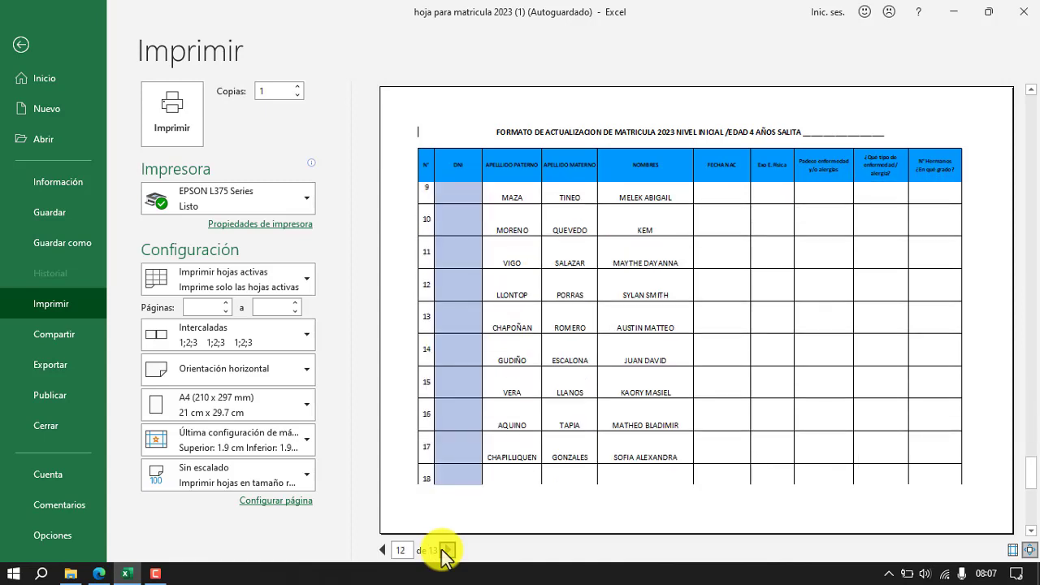
Step: Scroll back and forth through the 13-page preview to confirm headers repeat on every page
scroll(481, 430, "up", 1)
scroll(488, 419, "up", 1)
scroll(504, 402, "up", 1)
scroll(516, 391, "up", 1)
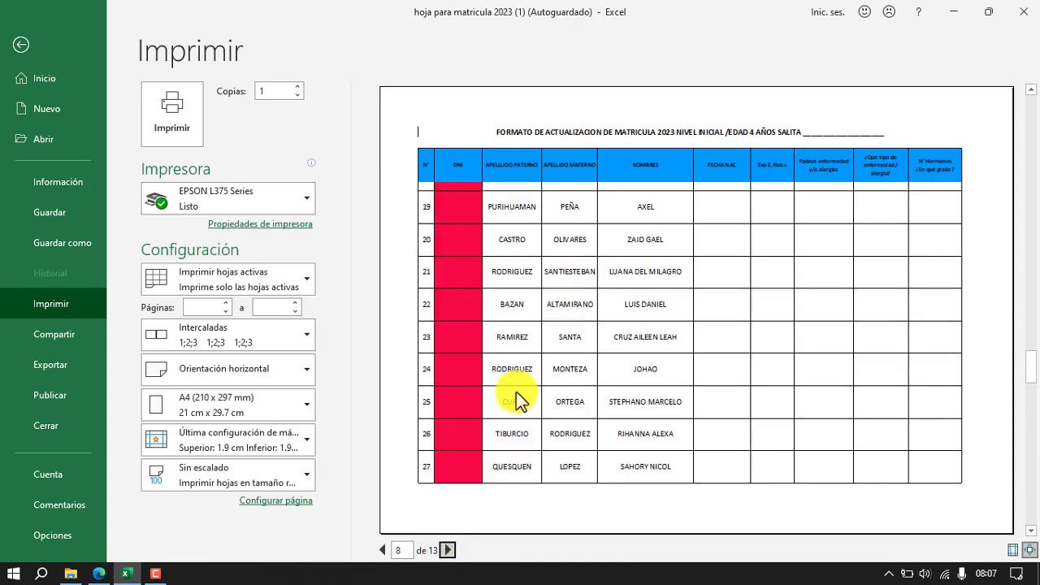
scroll(520, 399, "up", 1)
scroll(488, 480, "up", 4)
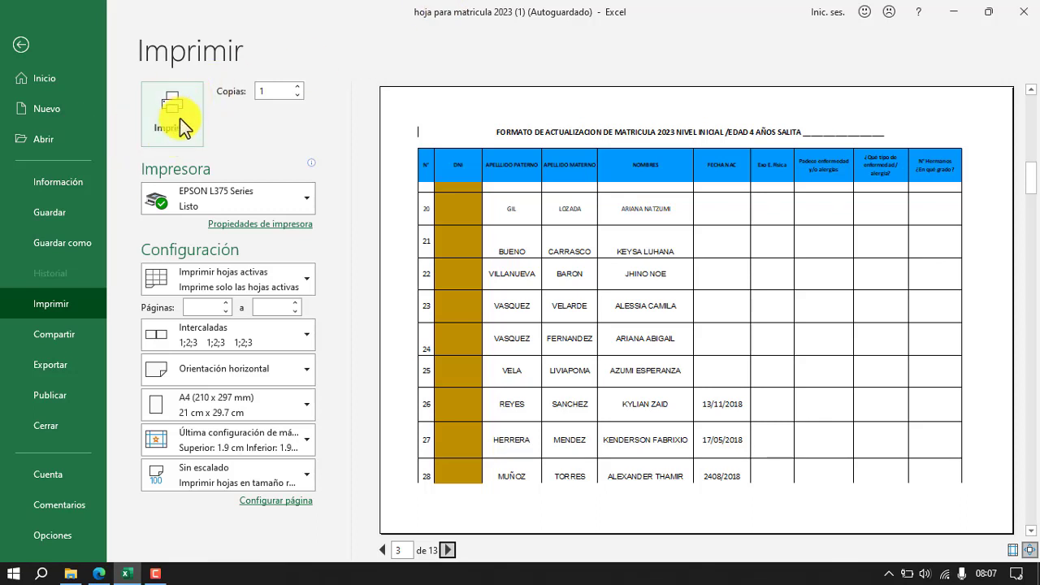
scroll(894, 167, "down", 2)
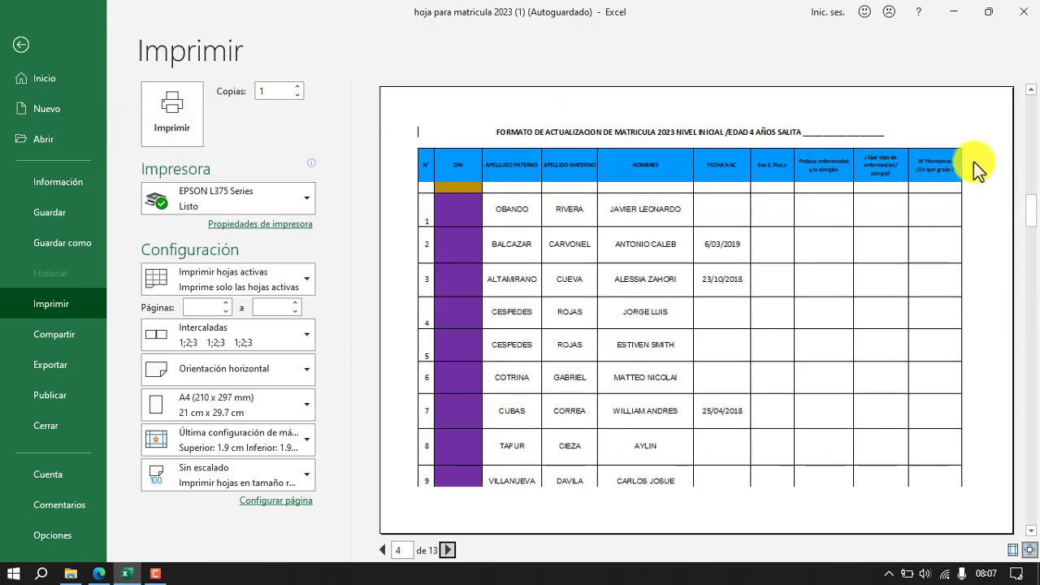
scroll(914, 227, "down", 1)
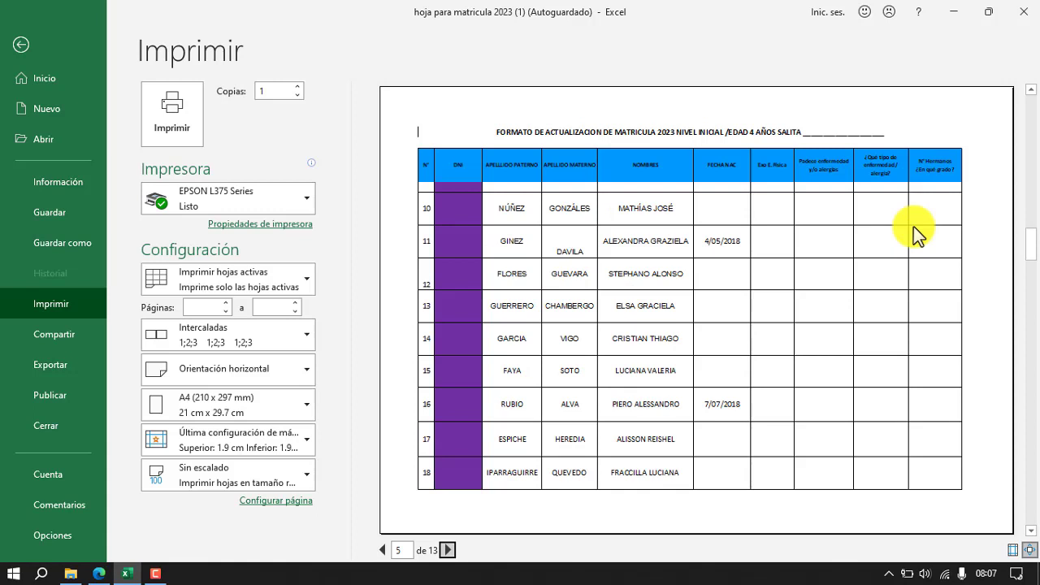